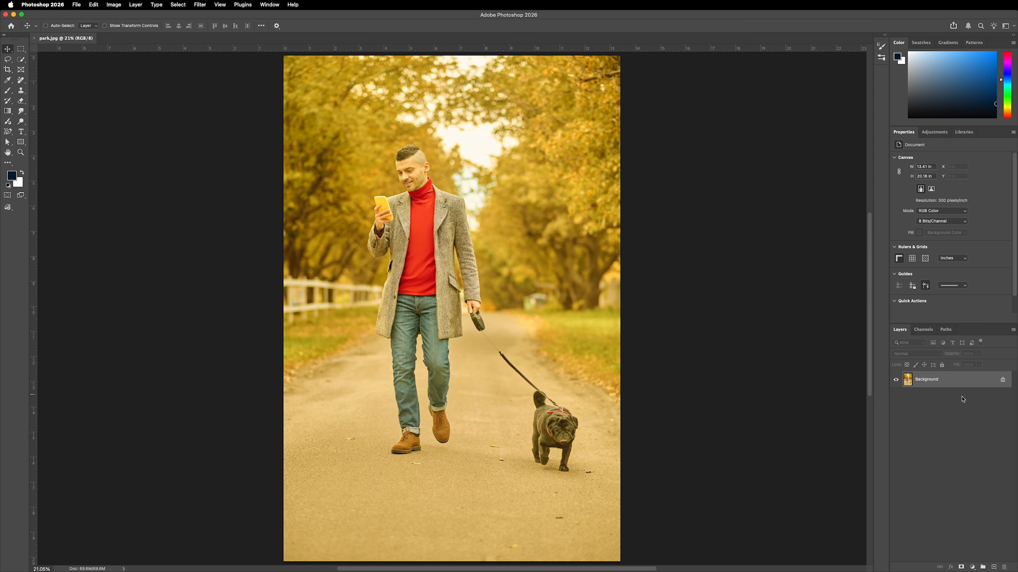
- Convert the Background layer to a smart object
right_click(962, 381)
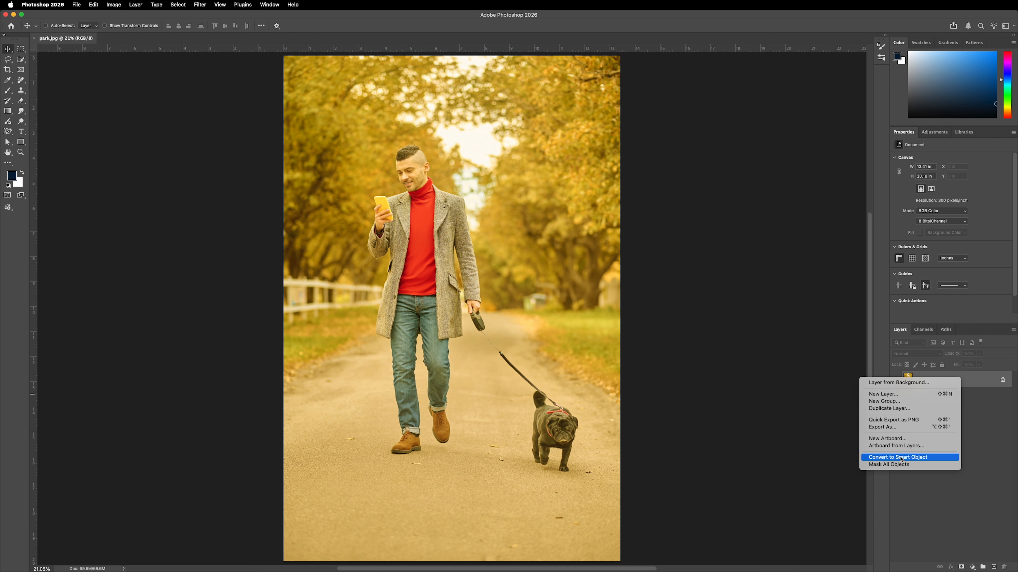
click(911, 458)
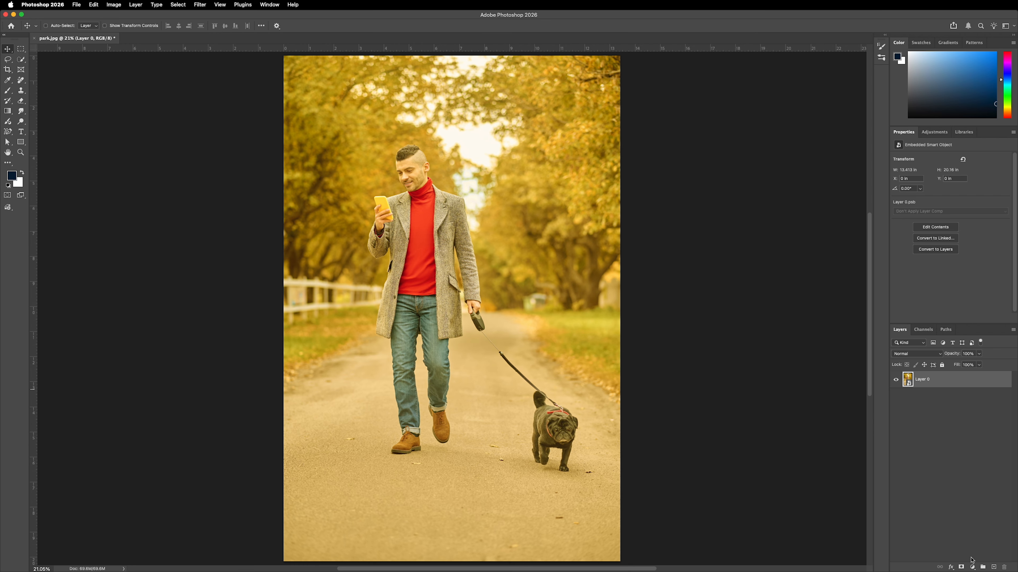
- Add a Curves adjustment layer above the photo layer
click(972, 567)
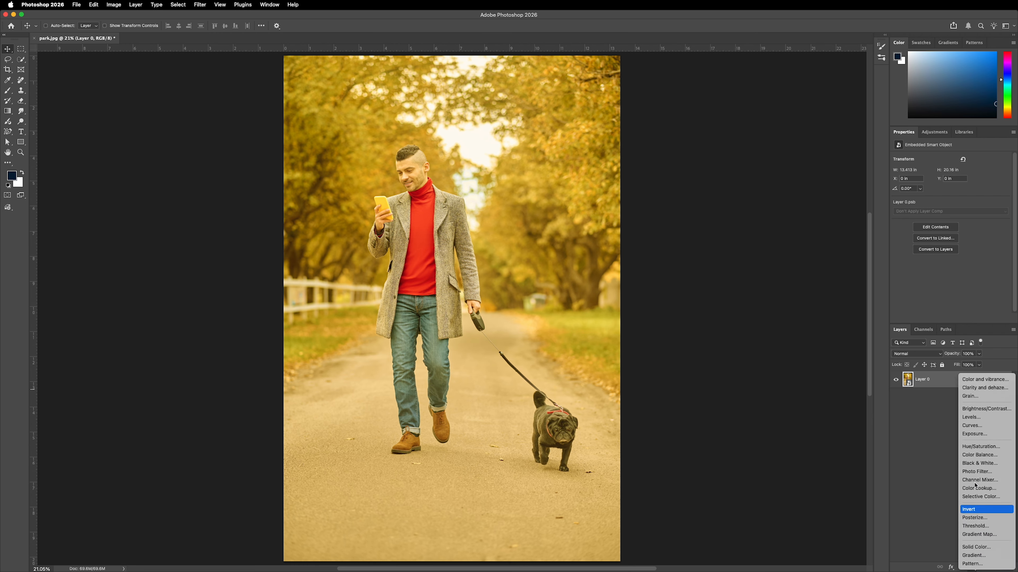
click(969, 427)
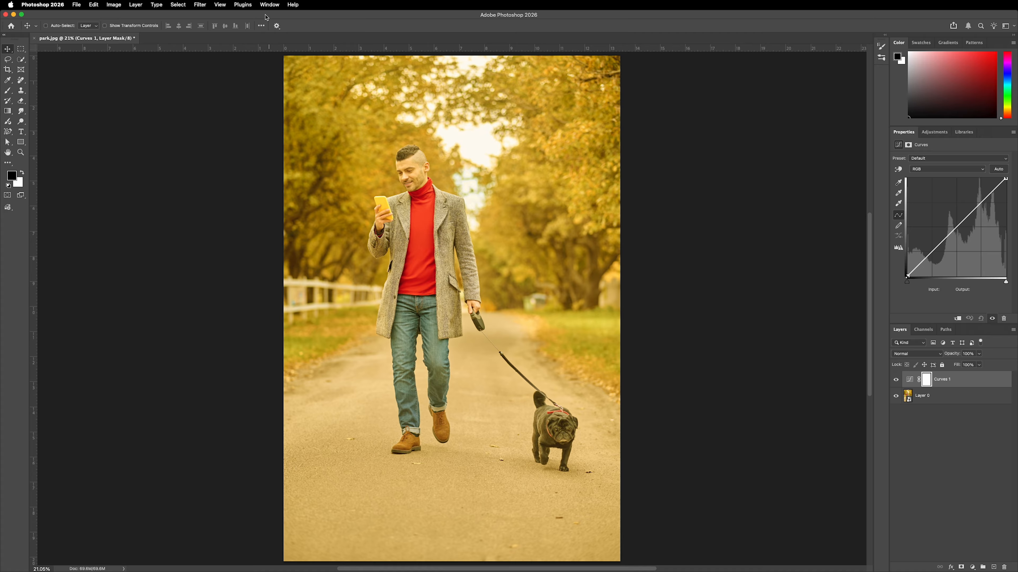
click(268, 5)
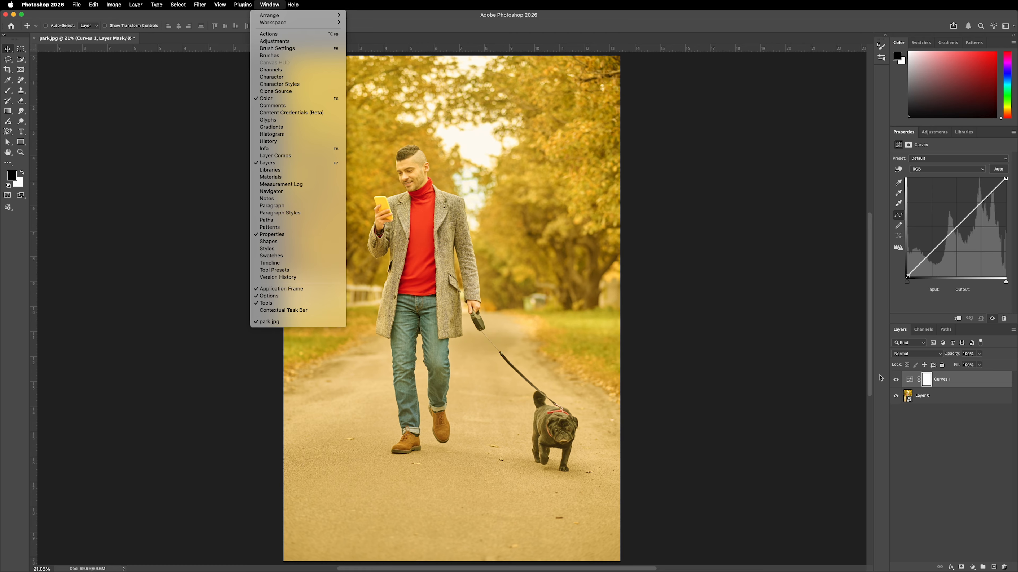
click(977, 431)
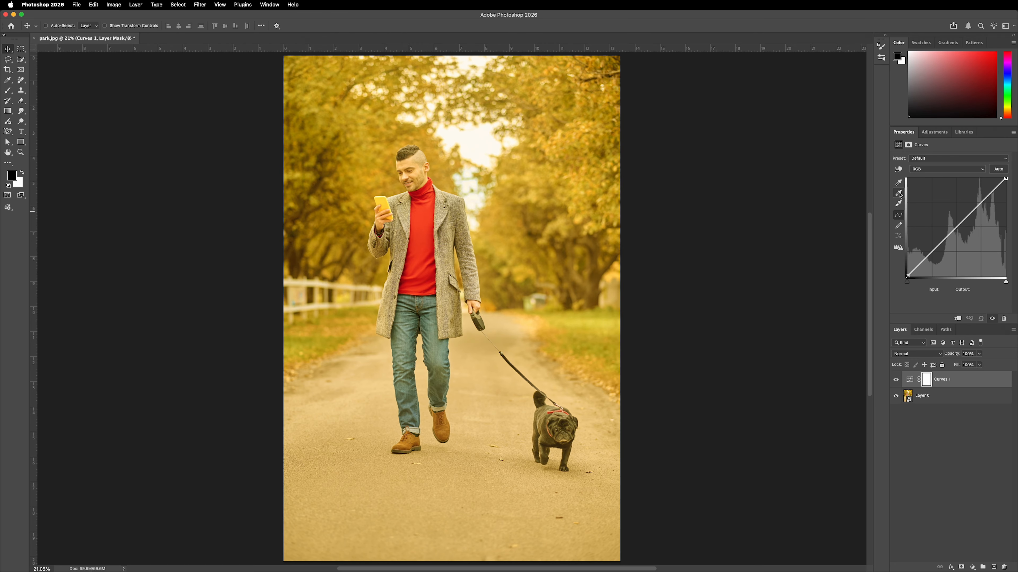
- Set the Curves gray point by sampling the road, then nudge the black and white points inward
click(898, 193)
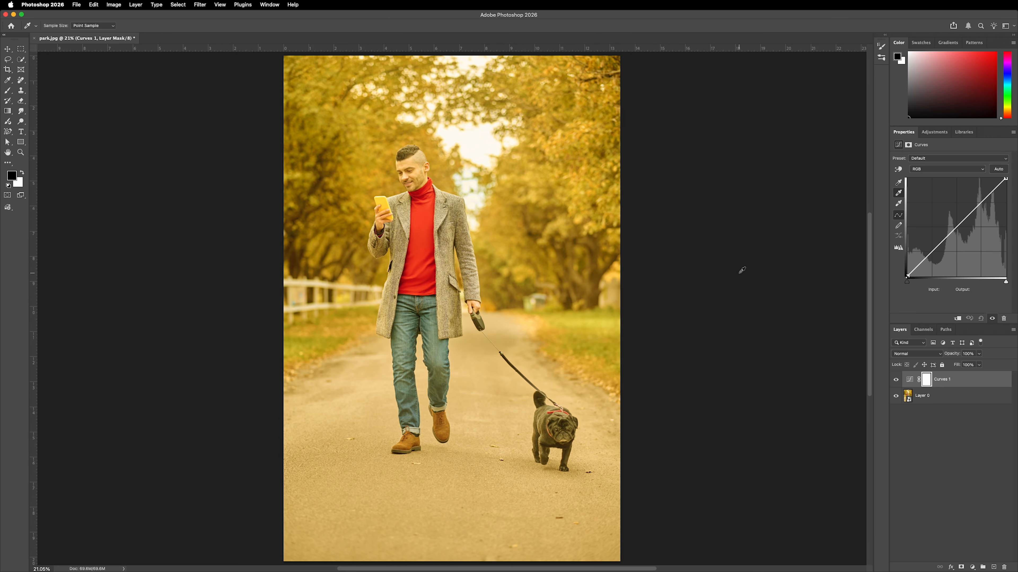
click(480, 315)
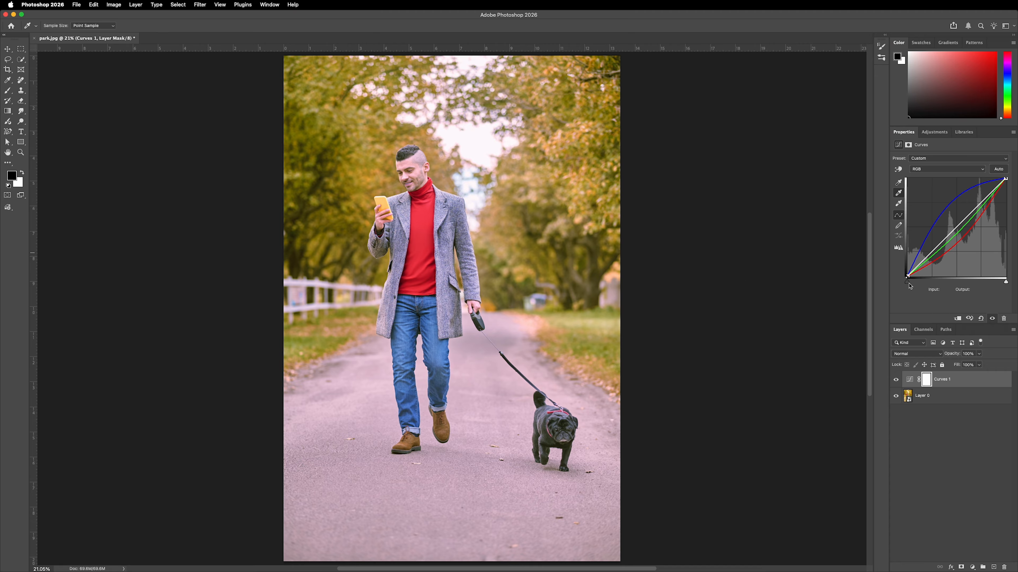
drag(908, 285, 912, 286)
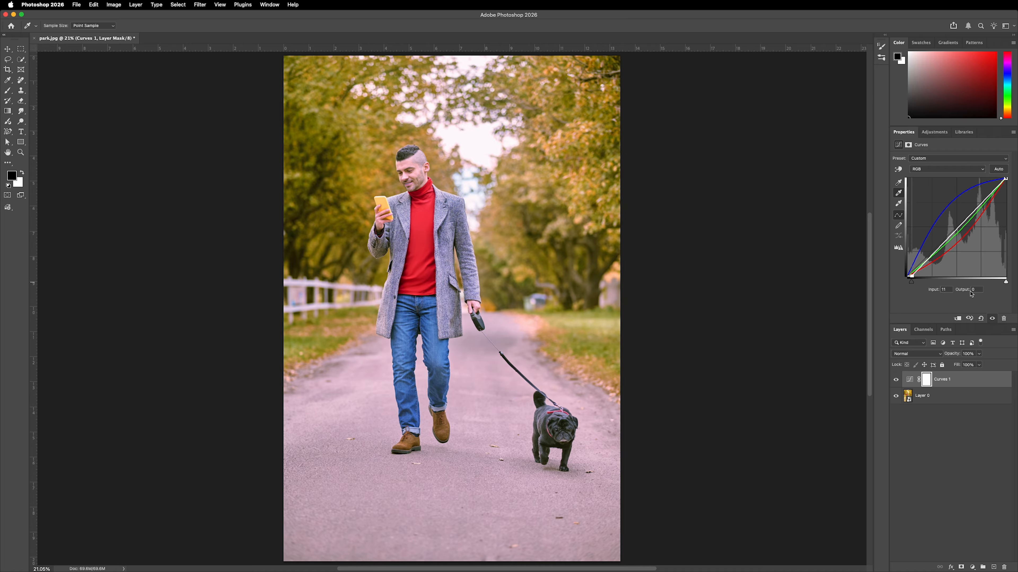
drag(1005, 282, 1003, 284)
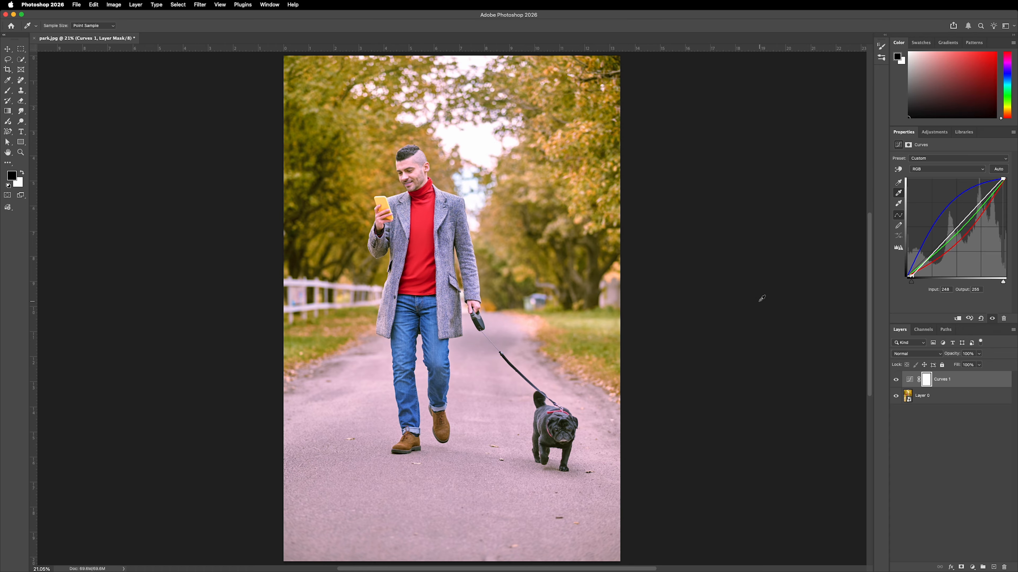
- Toggle the Curves layer's visibility to compare the correction with the original
click(895, 379)
click(896, 380)
click(895, 379)
click(896, 380)
click(895, 380)
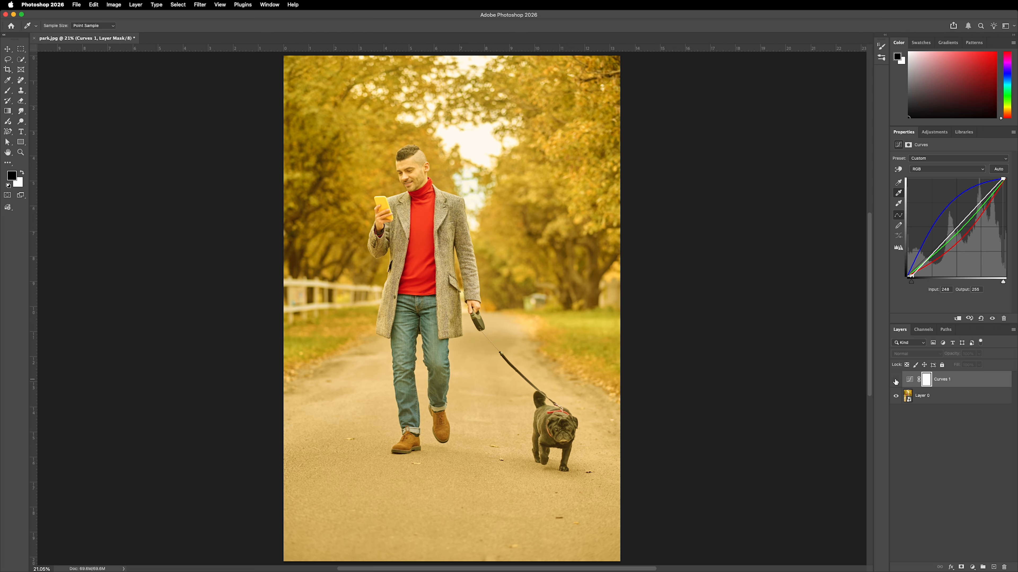
- Delete the Curves adjustment layer
click(895, 381)
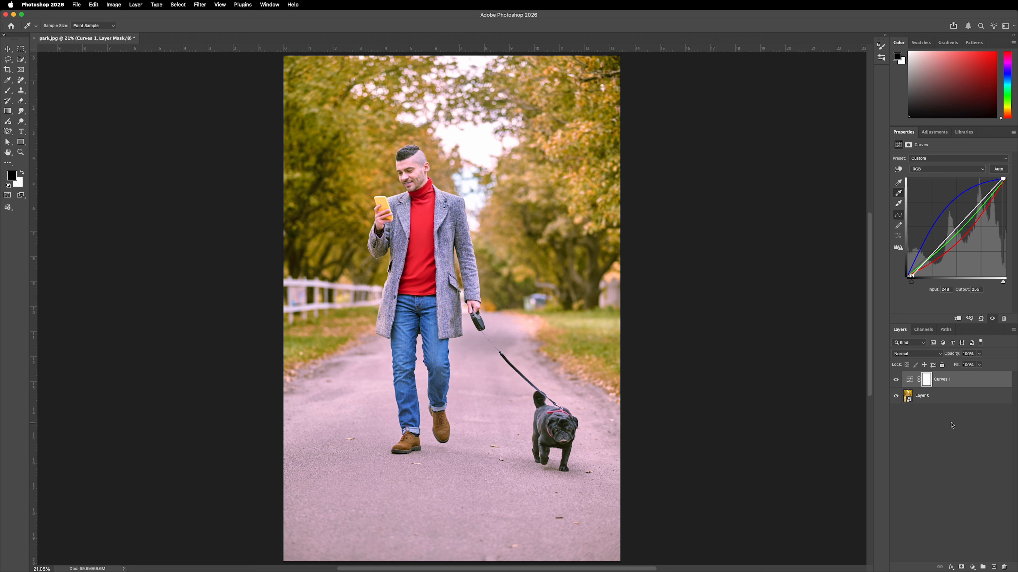
drag(963, 380, 1004, 566)
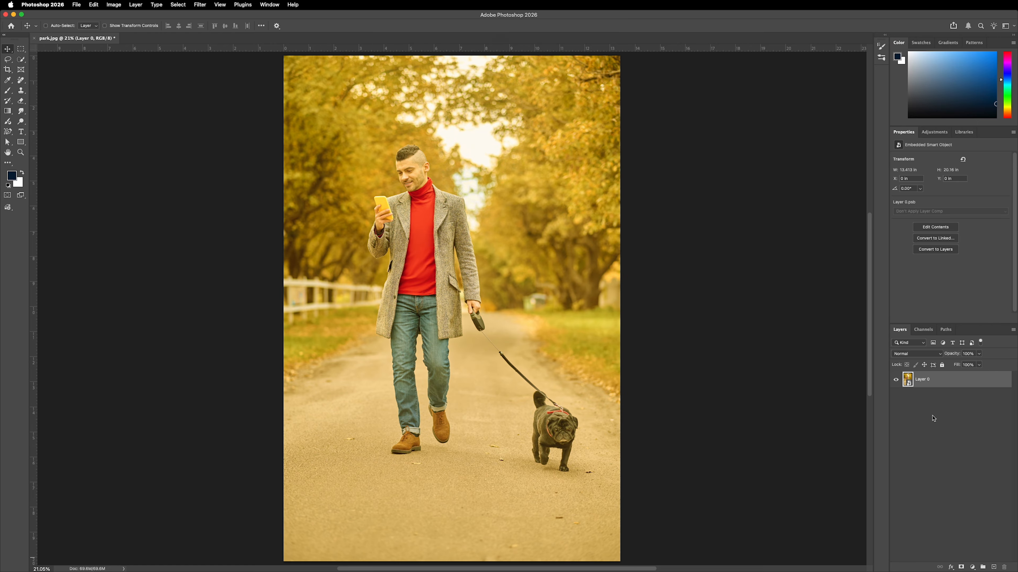
- Open the Camera Raw Filter and set the white balance by sampling the road with the White Balance eyedropper
click(200, 5)
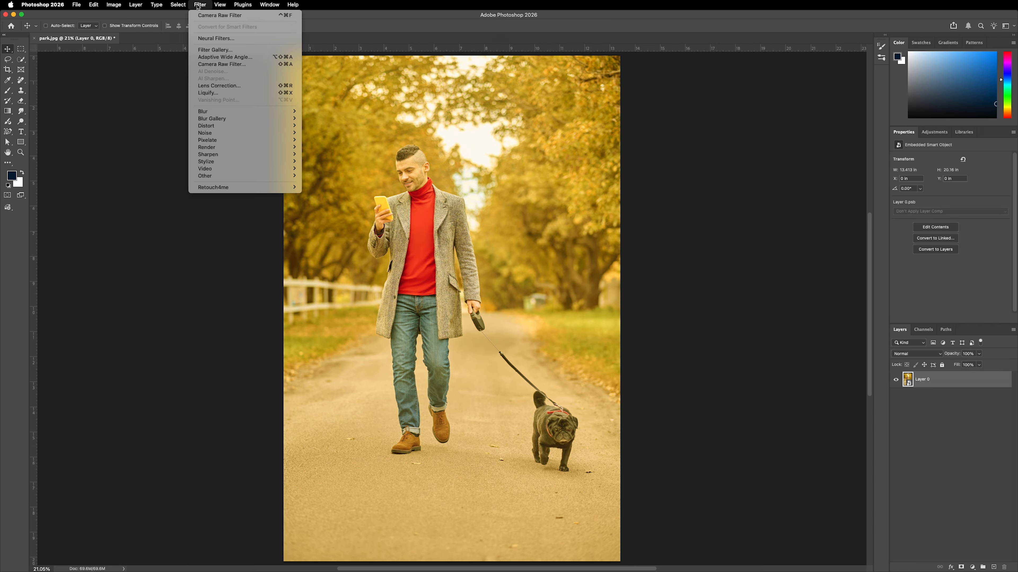
click(225, 65)
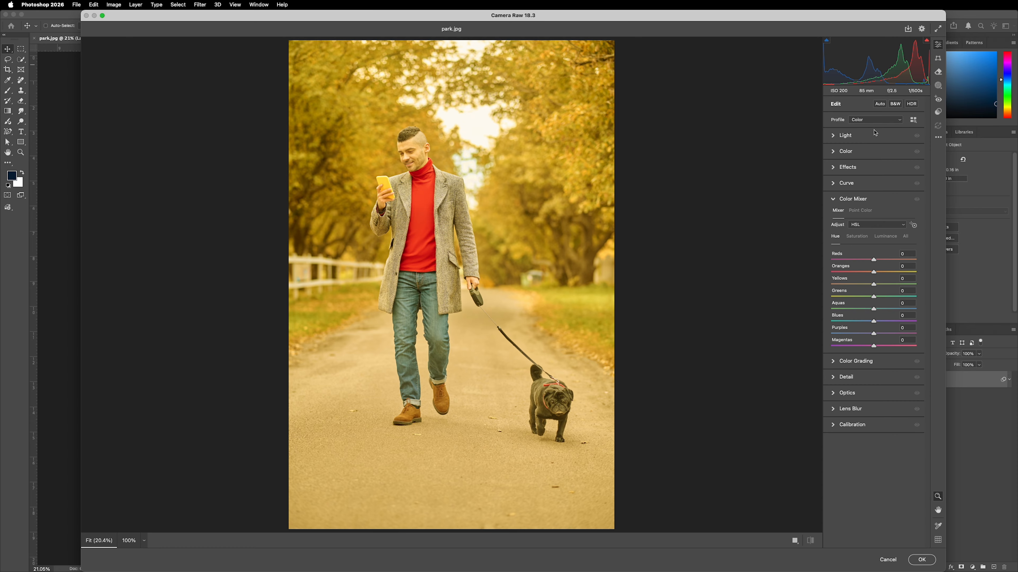
click(867, 152)
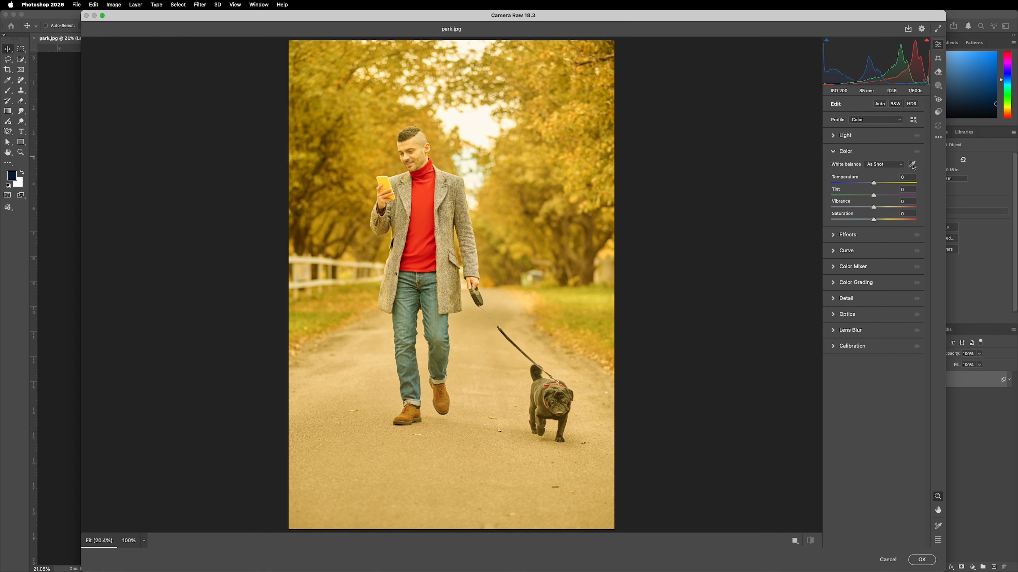
click(912, 164)
click(480, 289)
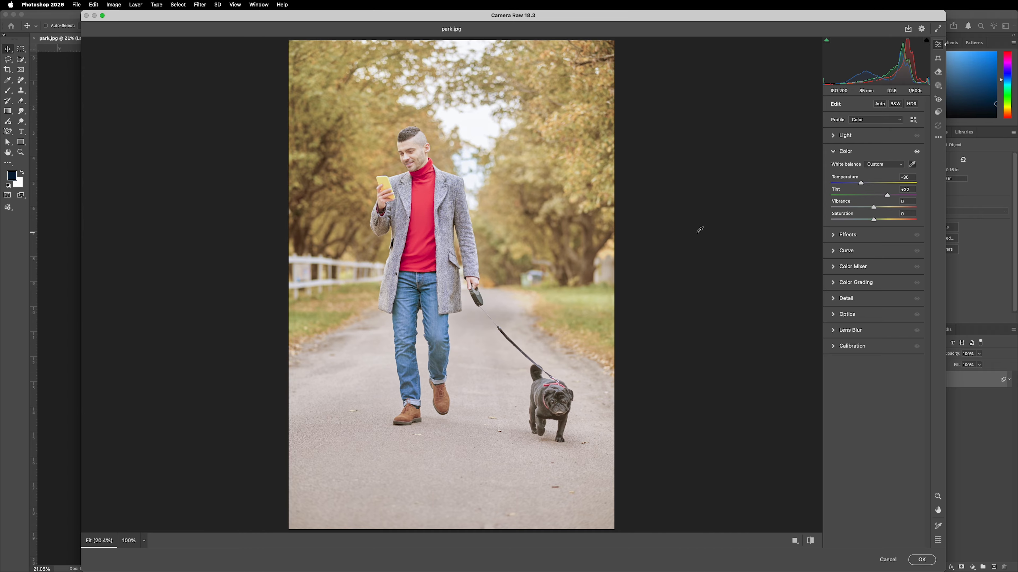
- Toggle the before/after view to compare the white balance correction
click(810, 541)
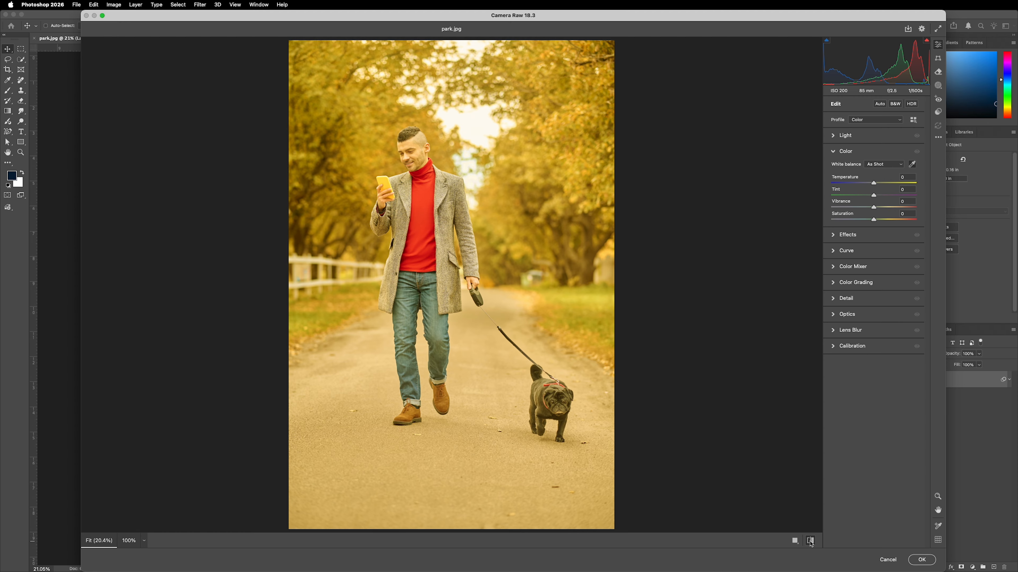
click(810, 541)
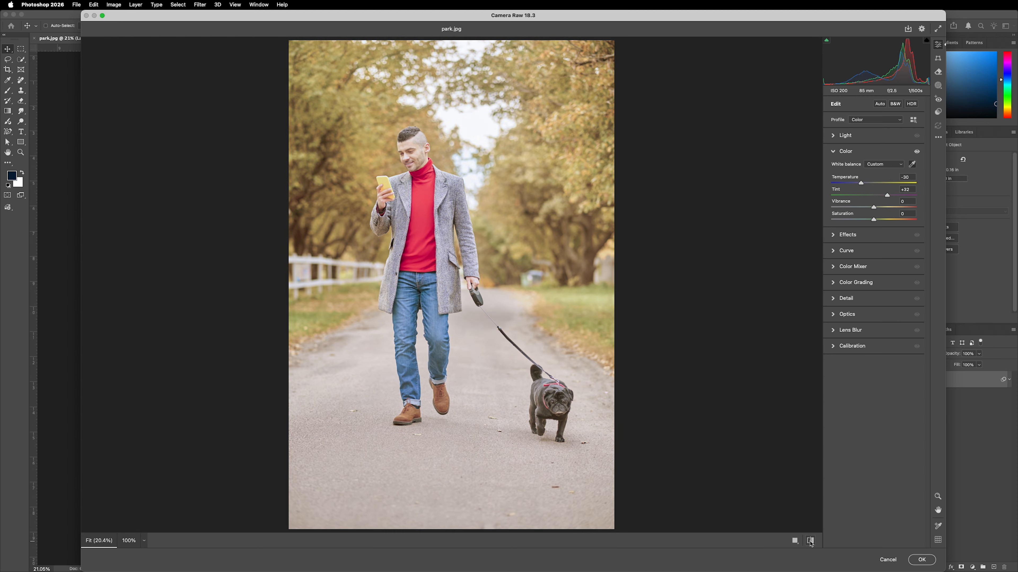
click(810, 541)
click(810, 541)
- Set Vibrance to +51 and Light values: Exposure -0.20, Contrast +11, Shadows -20, Blacks -26
drag(874, 209, 899, 211)
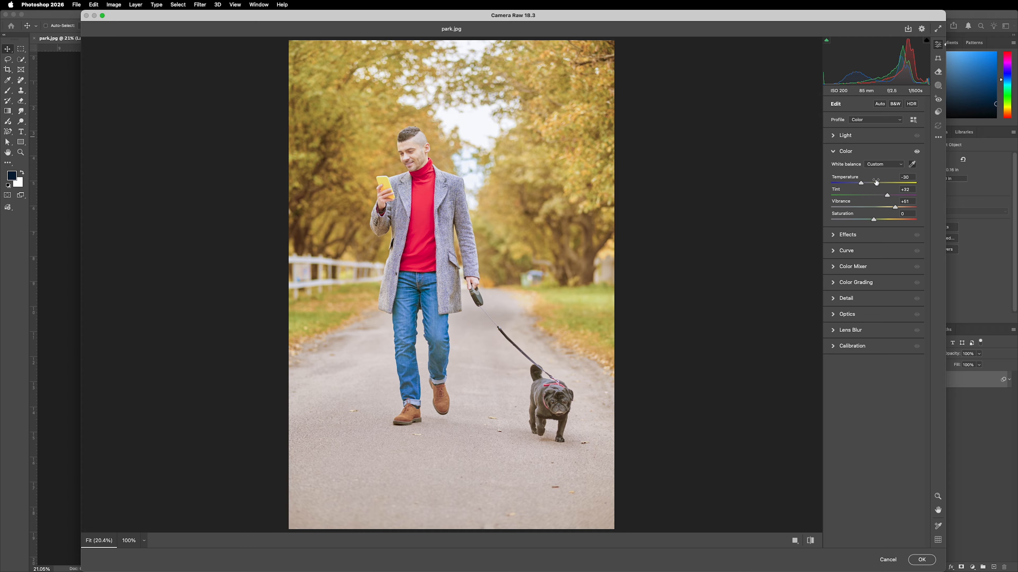
click(868, 139)
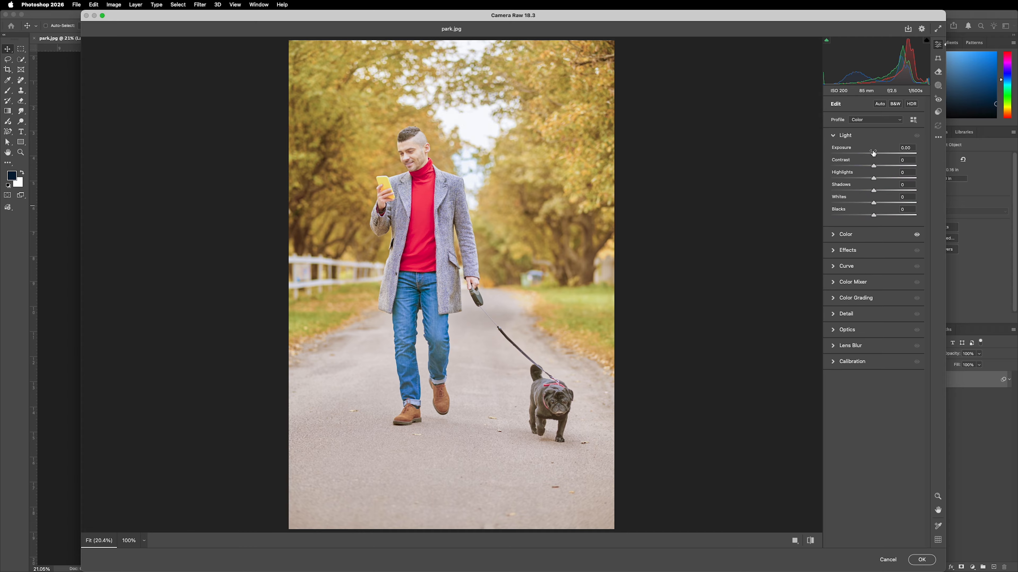
drag(874, 154, 873, 156)
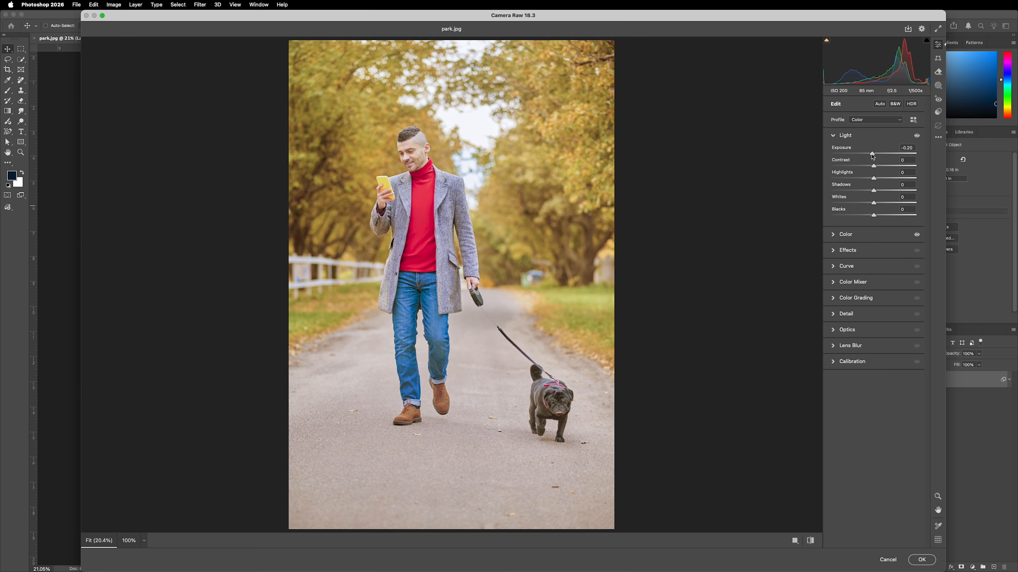
drag(873, 166, 864, 218)
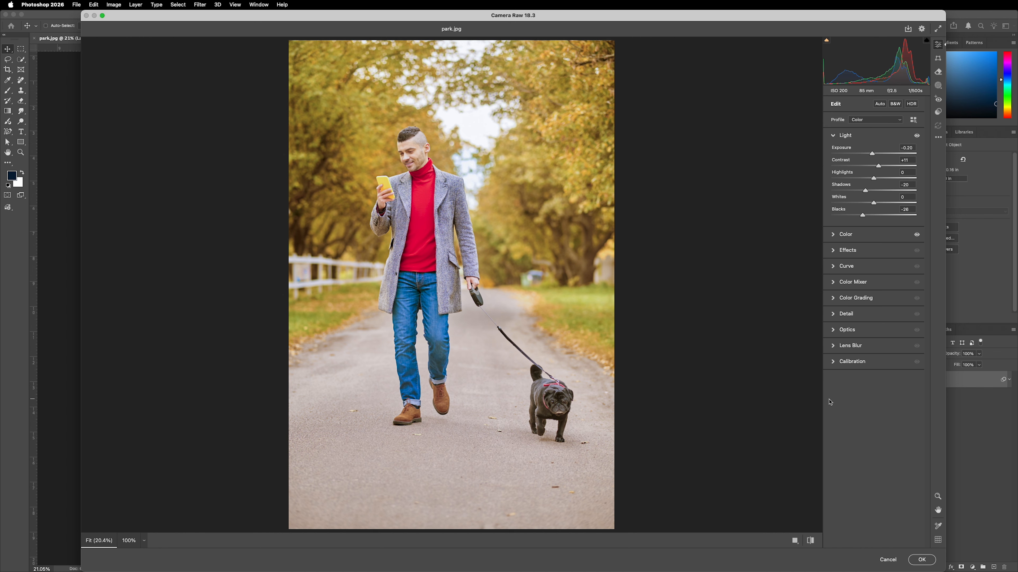
- Compare the before and after views, then apply the Camera Raw Filter
click(810, 541)
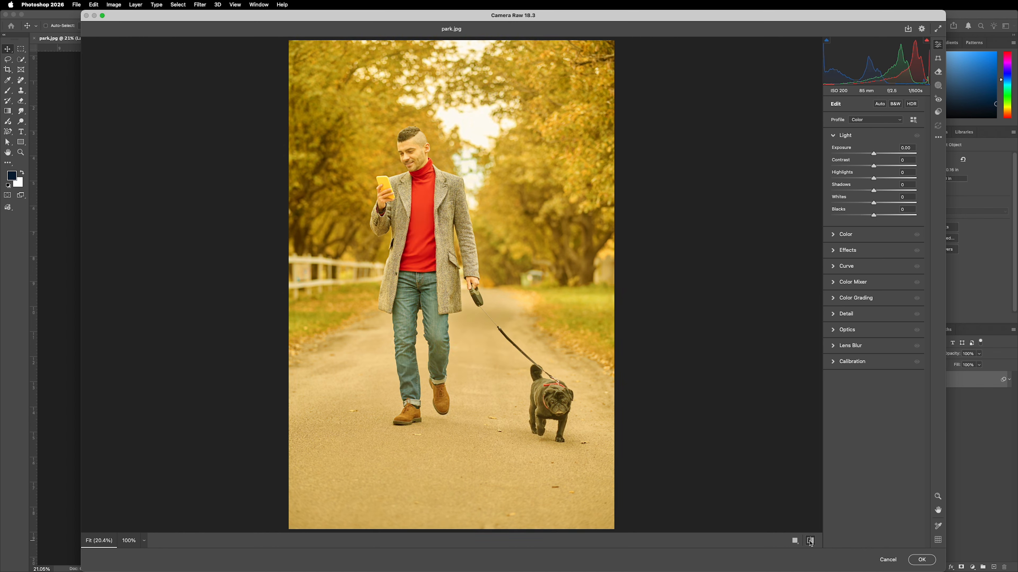
click(810, 541)
click(810, 541)
click(810, 541)
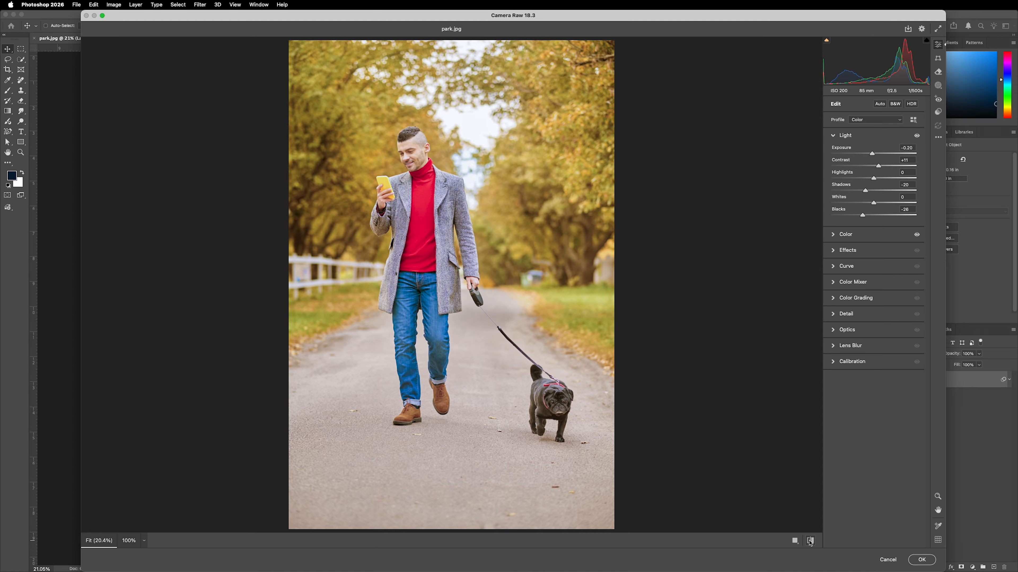
click(921, 560)
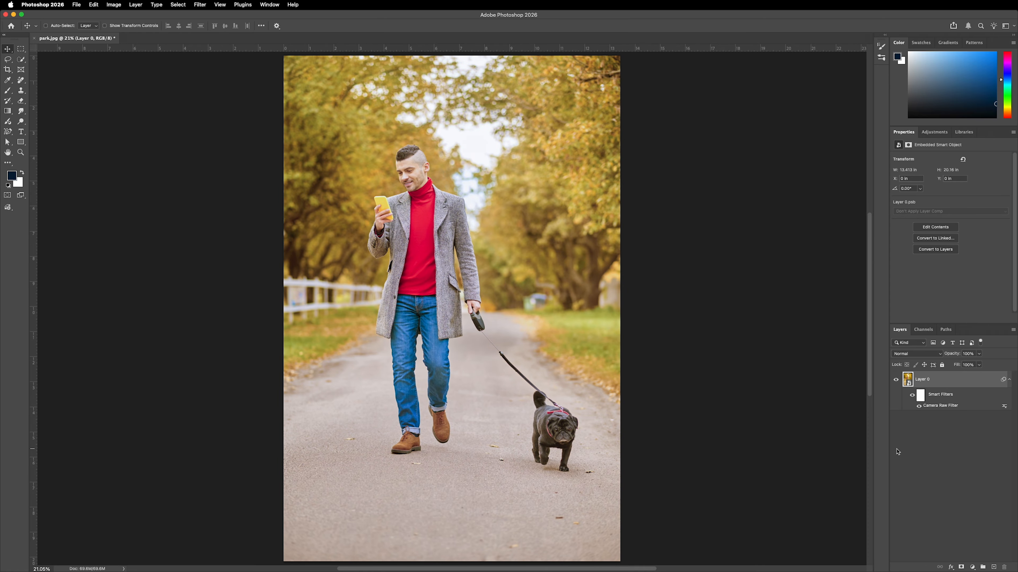